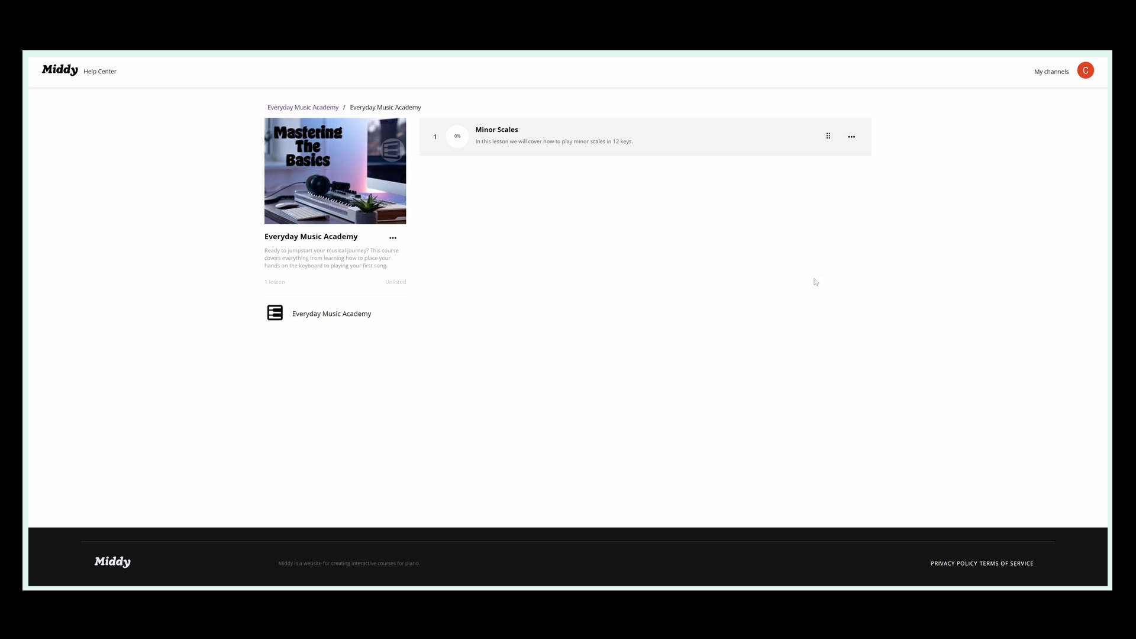
Step: Open the Minor Scales lesson for editing and add a new exercise of the Piano type
left_click(851, 137)
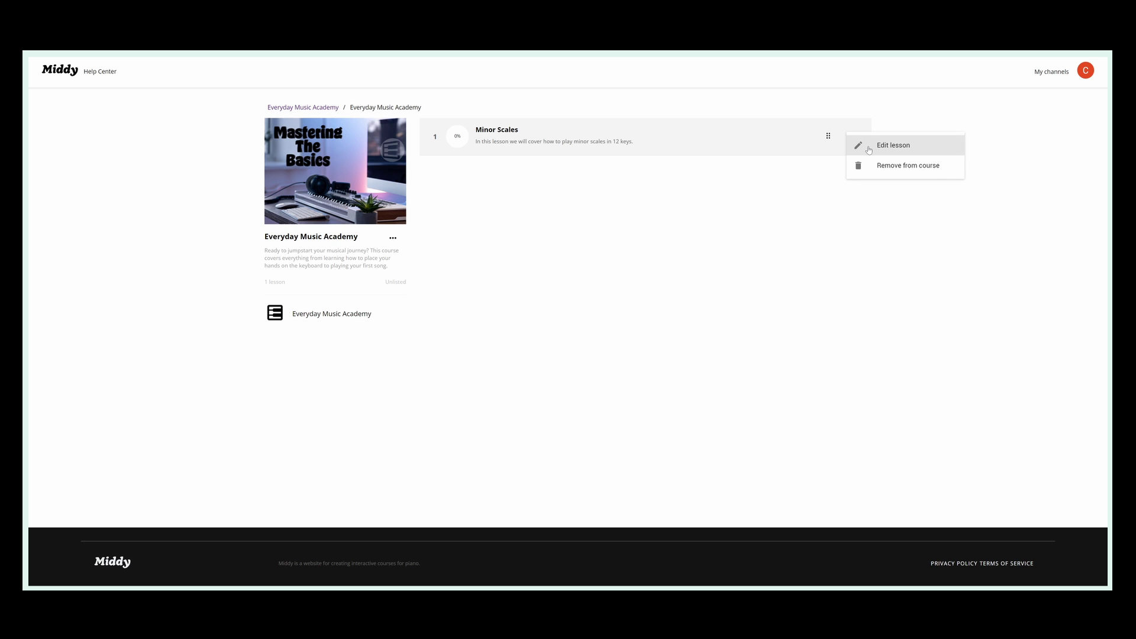
left_click(868, 150)
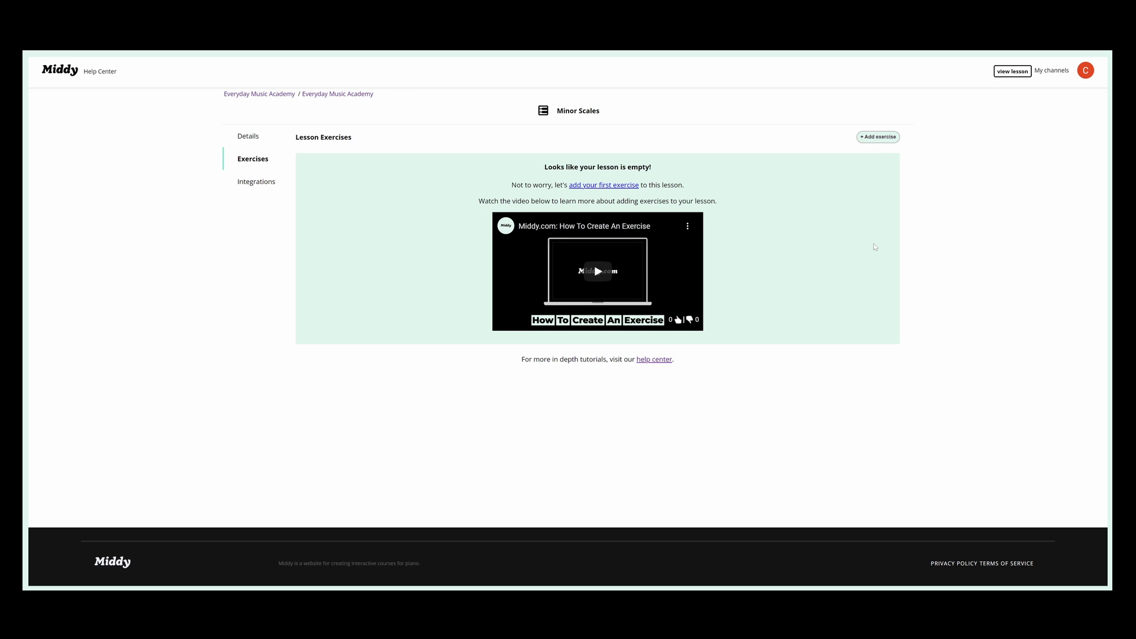
left_click(879, 137)
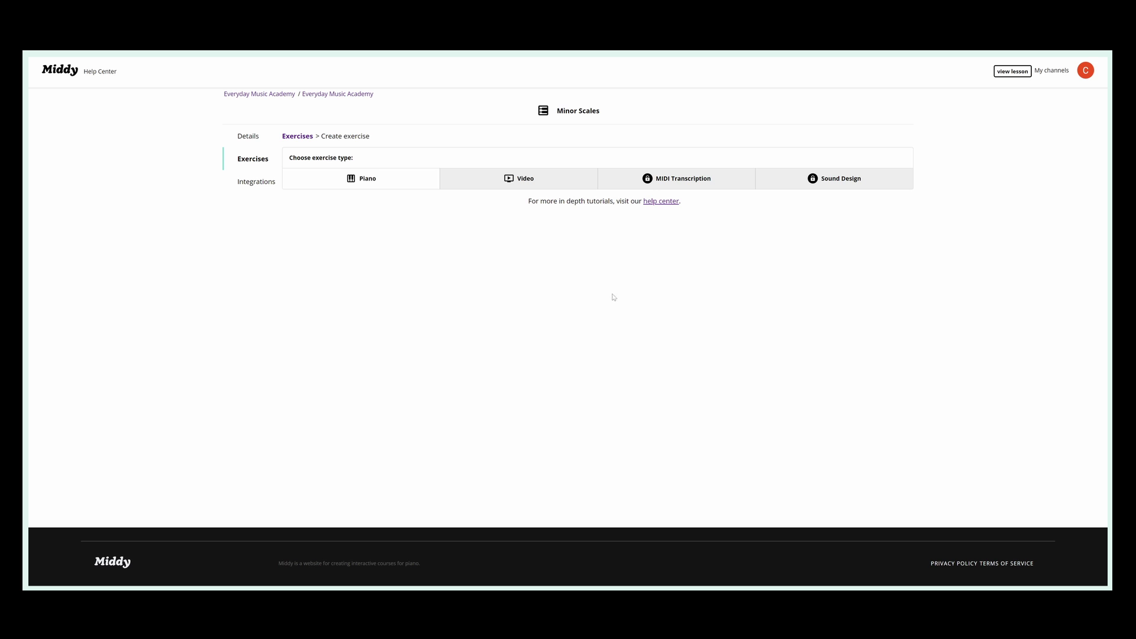
left_click(370, 183)
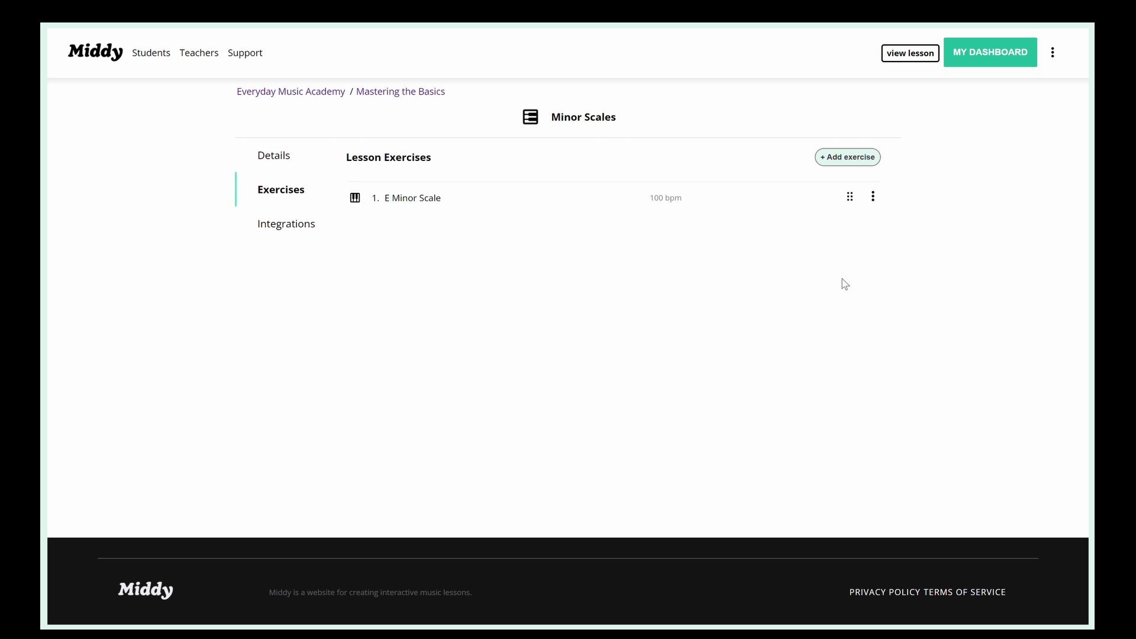
Step: Open the E Minor Scale exercise for editing and set its tempo to 120 bpm
left_click(873, 197)
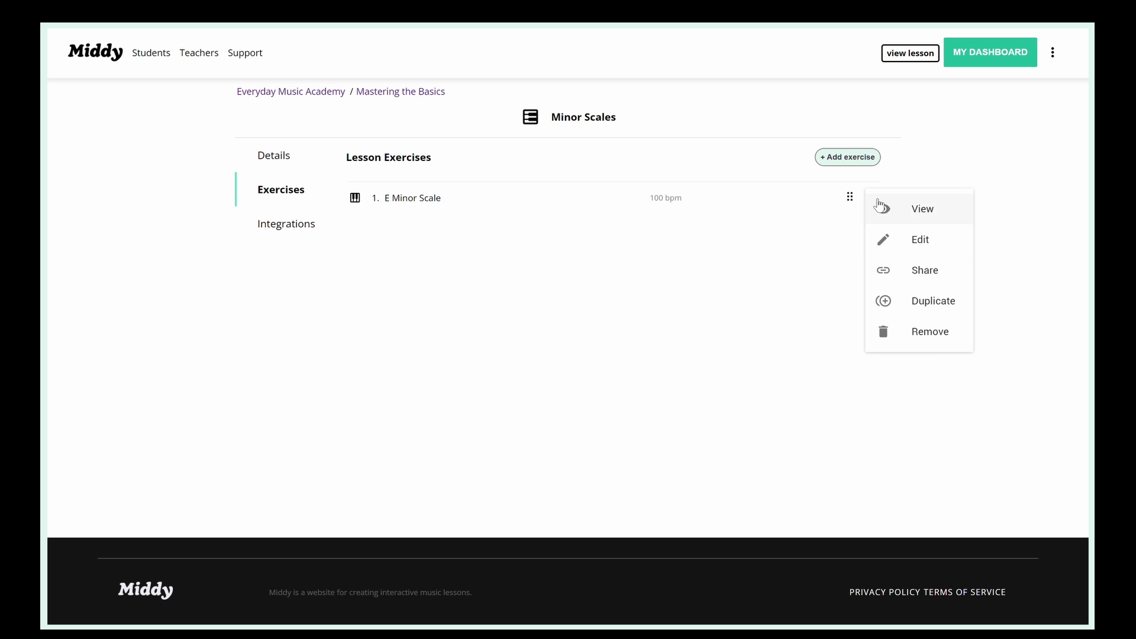
left_click(947, 245)
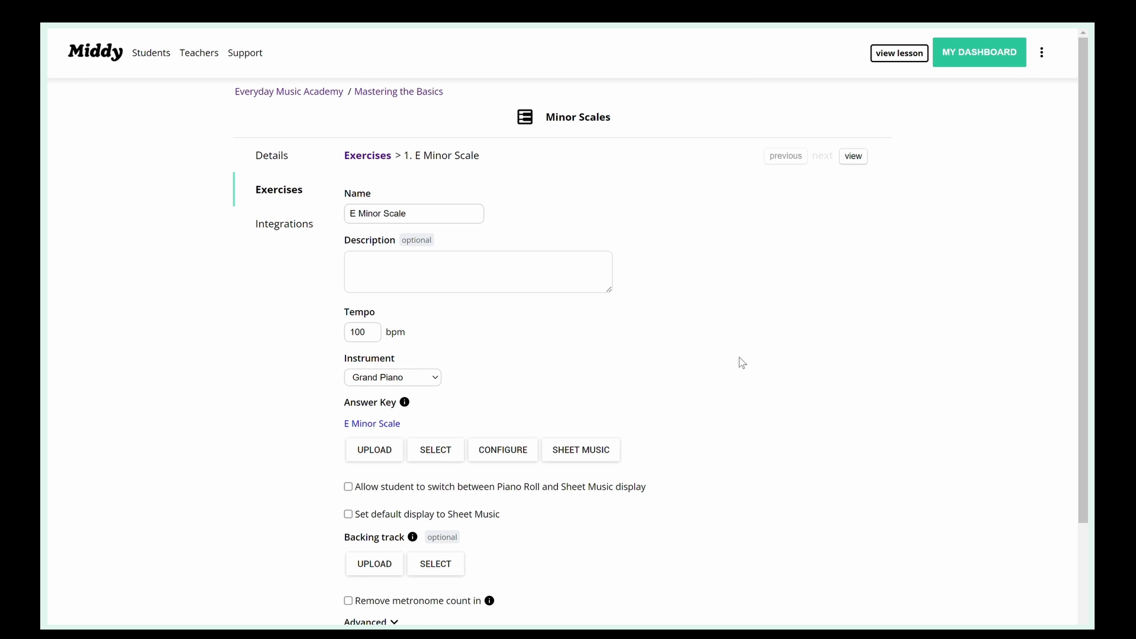
left_click(454, 219)
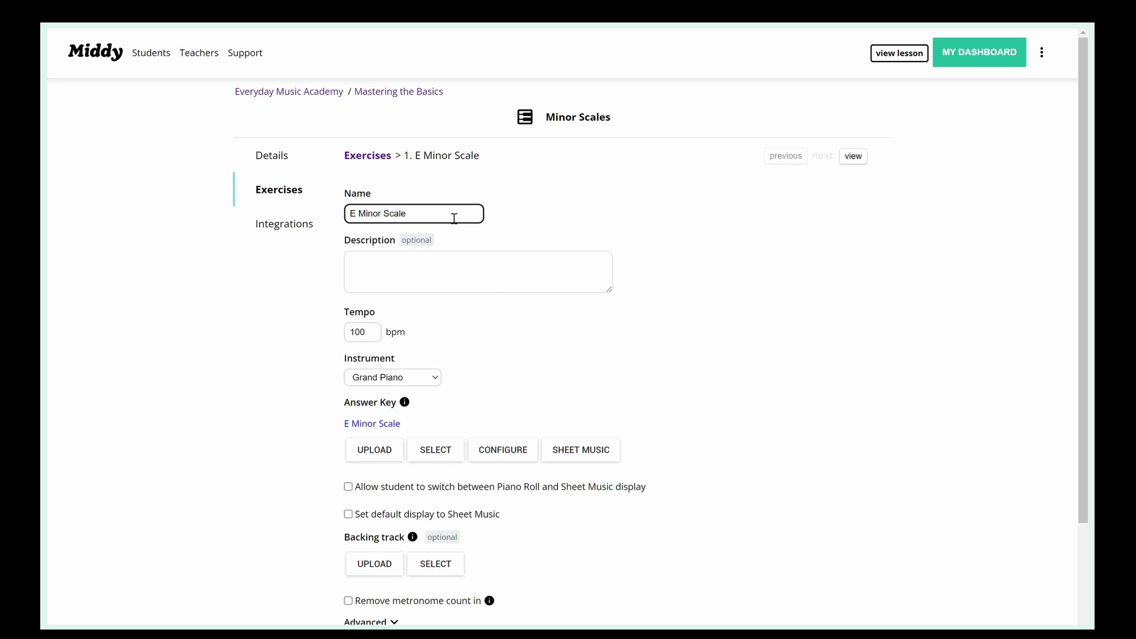
left_click(453, 277)
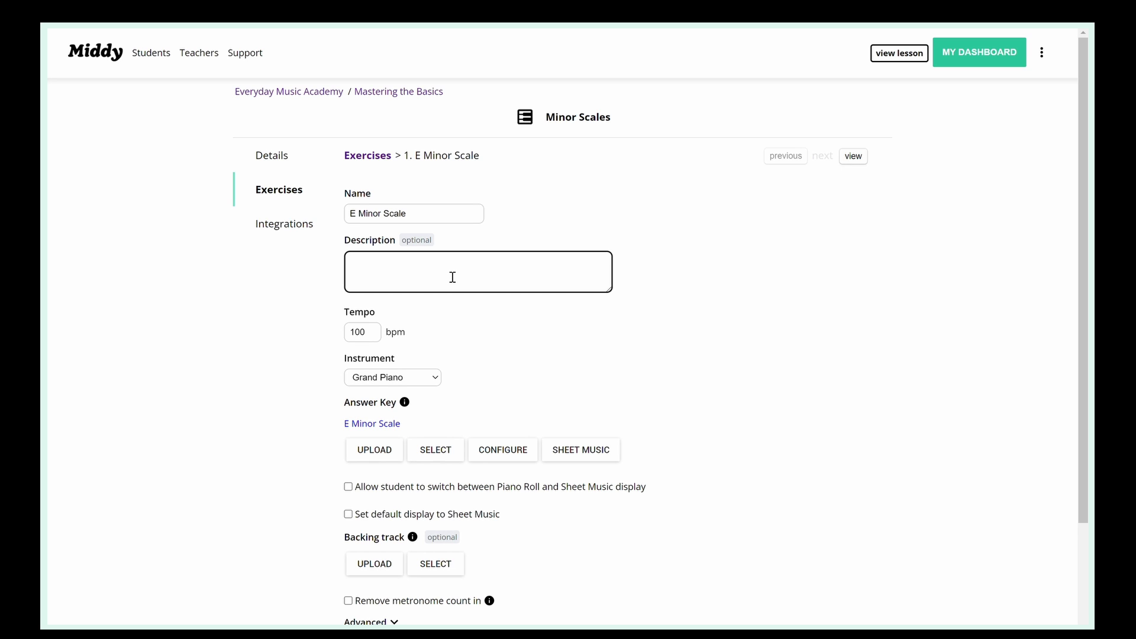
left_click_drag(370, 333, 310, 338)
type("114")
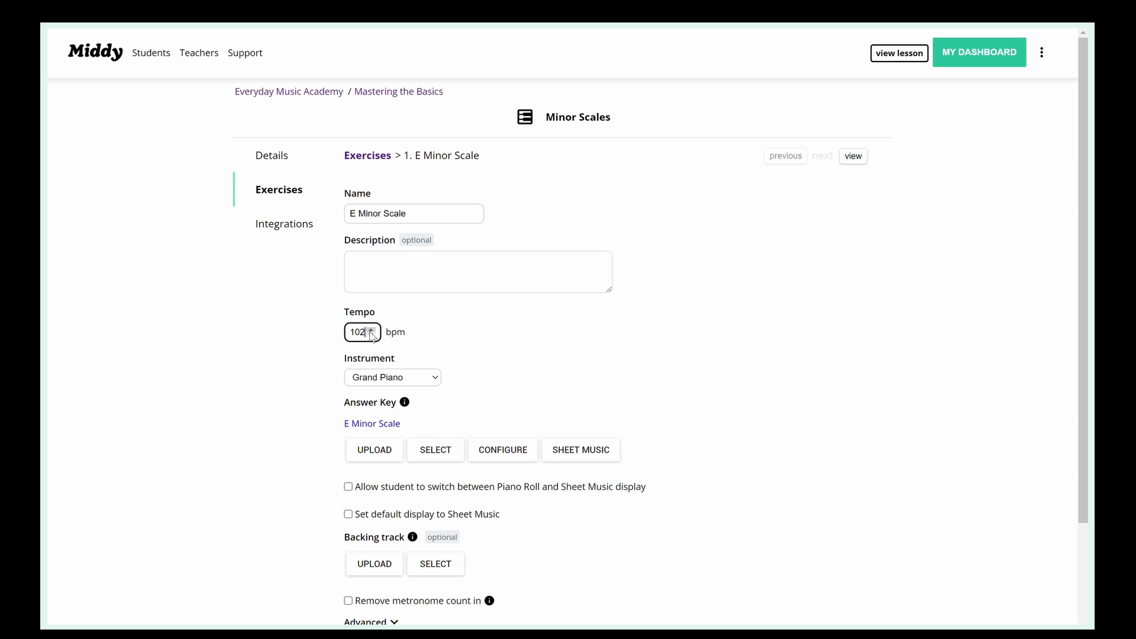
left_click(370, 331)
left_click(511, 334)
Step: Look at the answer key's MIDI upload and file selection dialogs, closing each without choosing a file
scroll(619, 363, "down", 3)
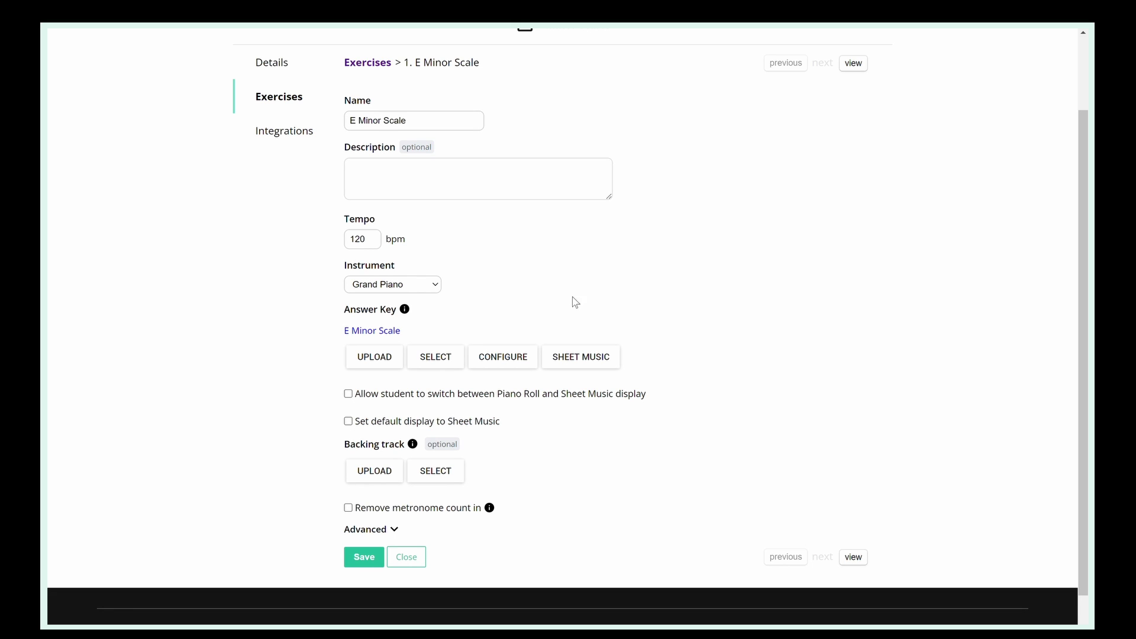
left_click(383, 368)
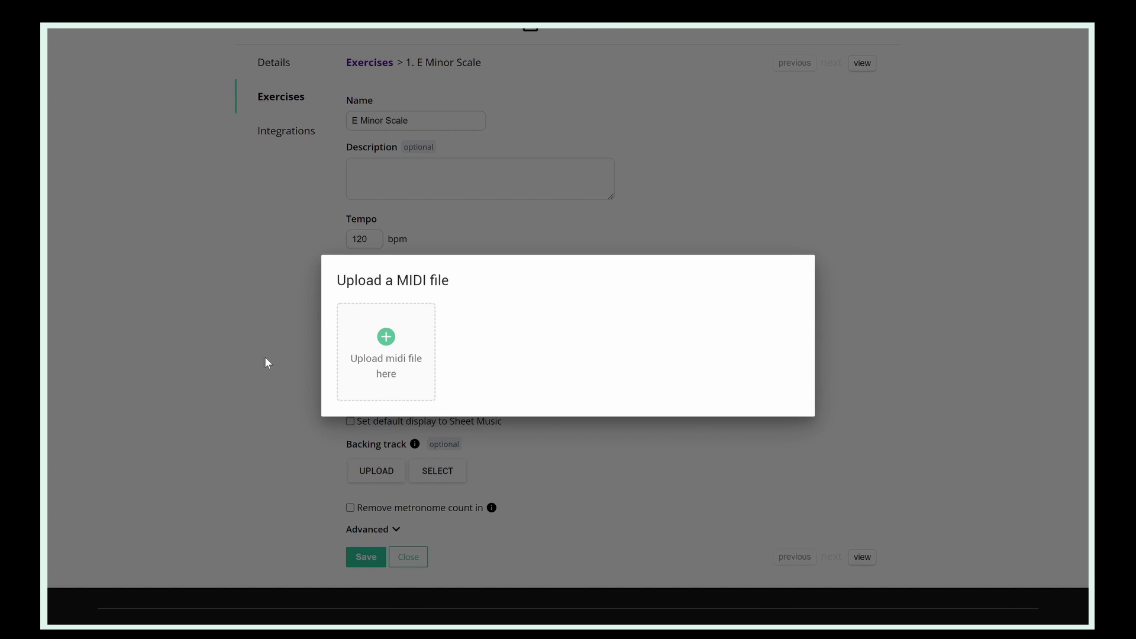
left_click(264, 356)
left_click(434, 357)
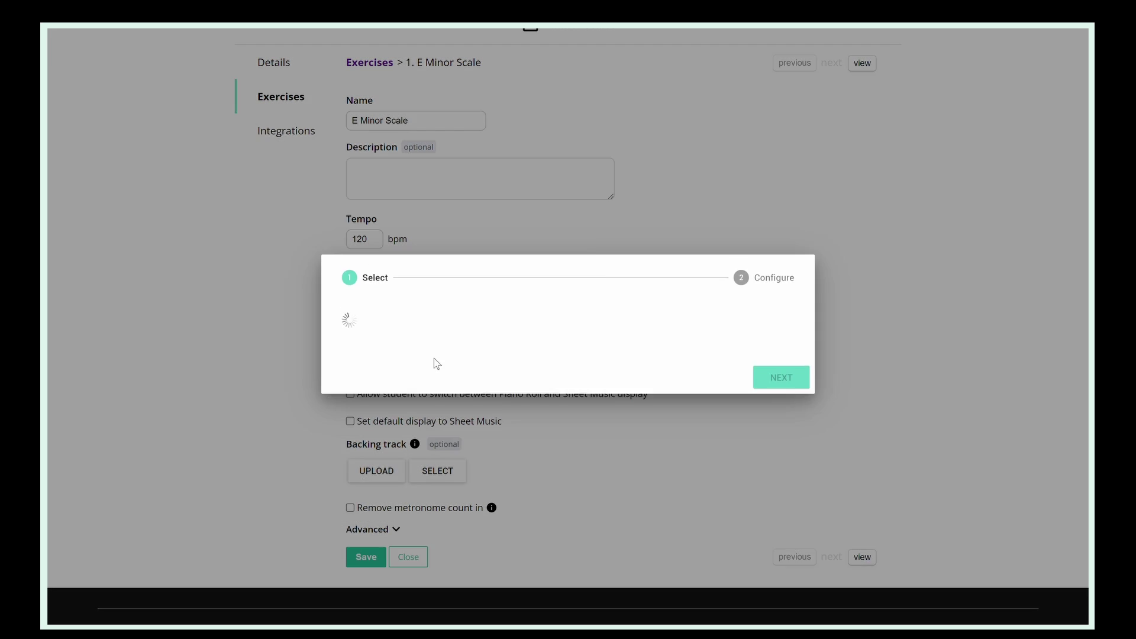
left_click(572, 347)
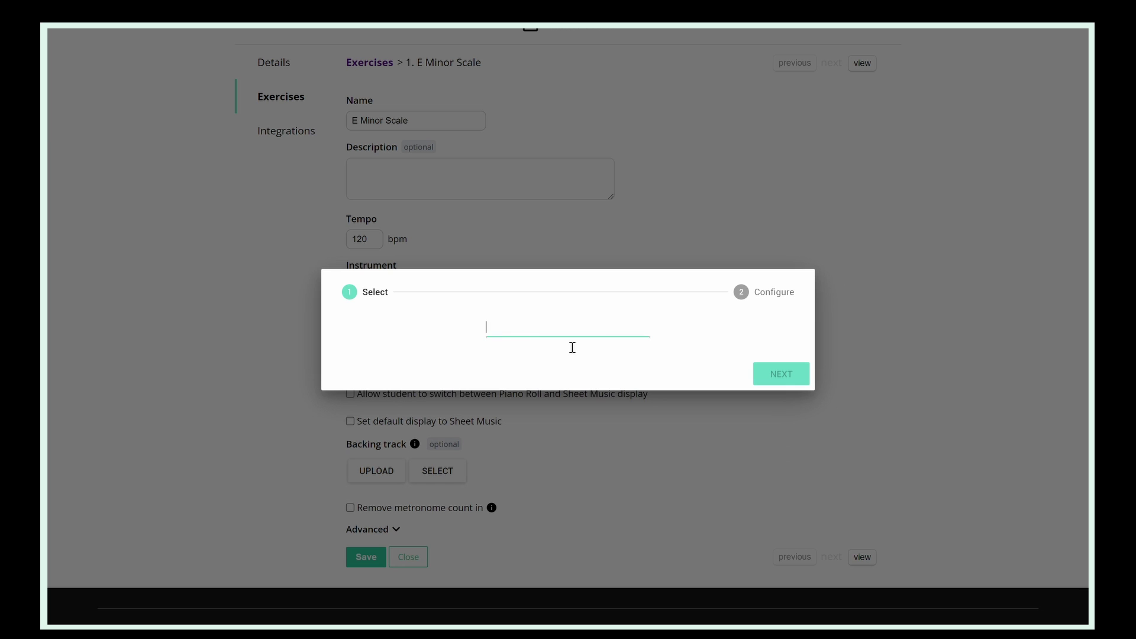
left_click(497, 236)
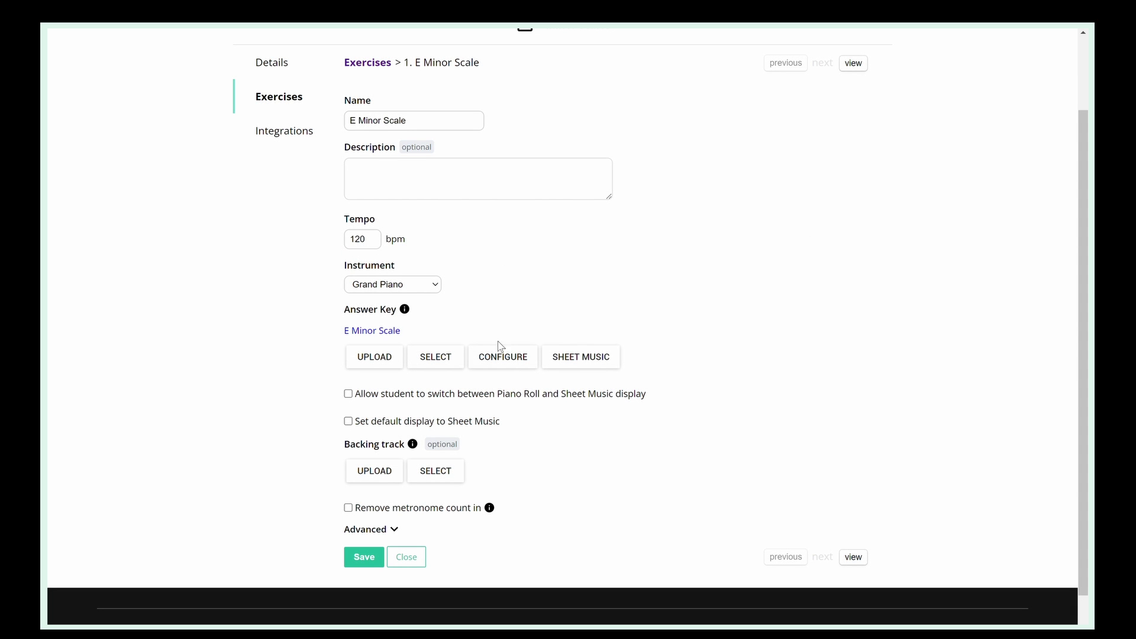
Step: Configure the answer key with a transposition of 0 steps and save the configuration
left_click(497, 361)
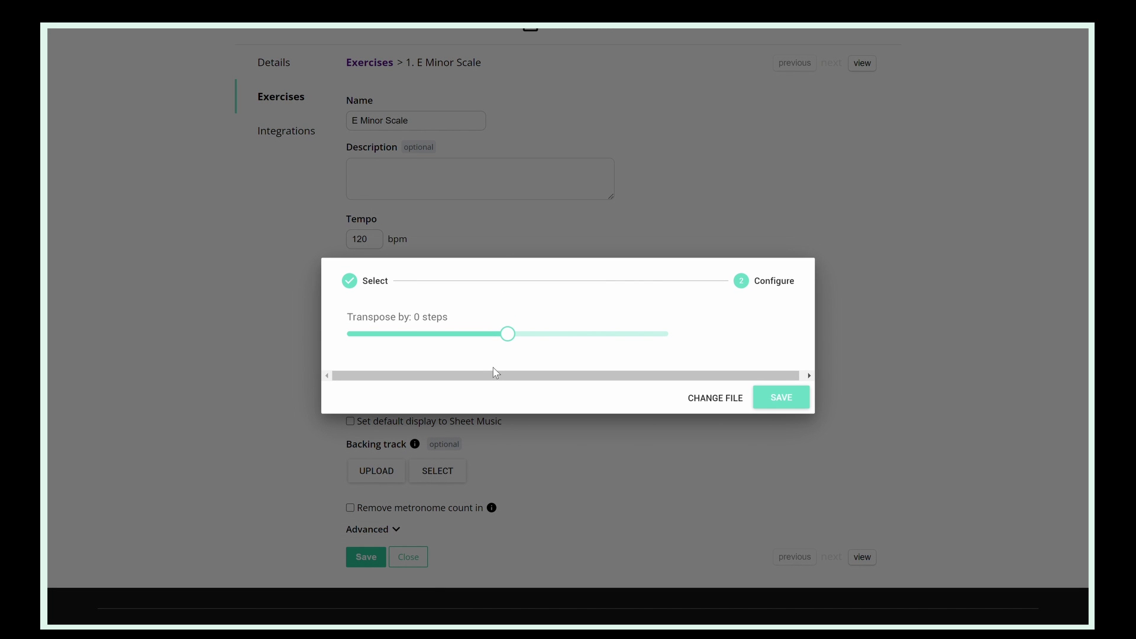
mouse_move(508, 333)
left_mouse_down()
mouse_move(615, 341)
mouse_move(355, 345)
mouse_move(680, 332)
mouse_move(510, 339)
left_mouse_up()
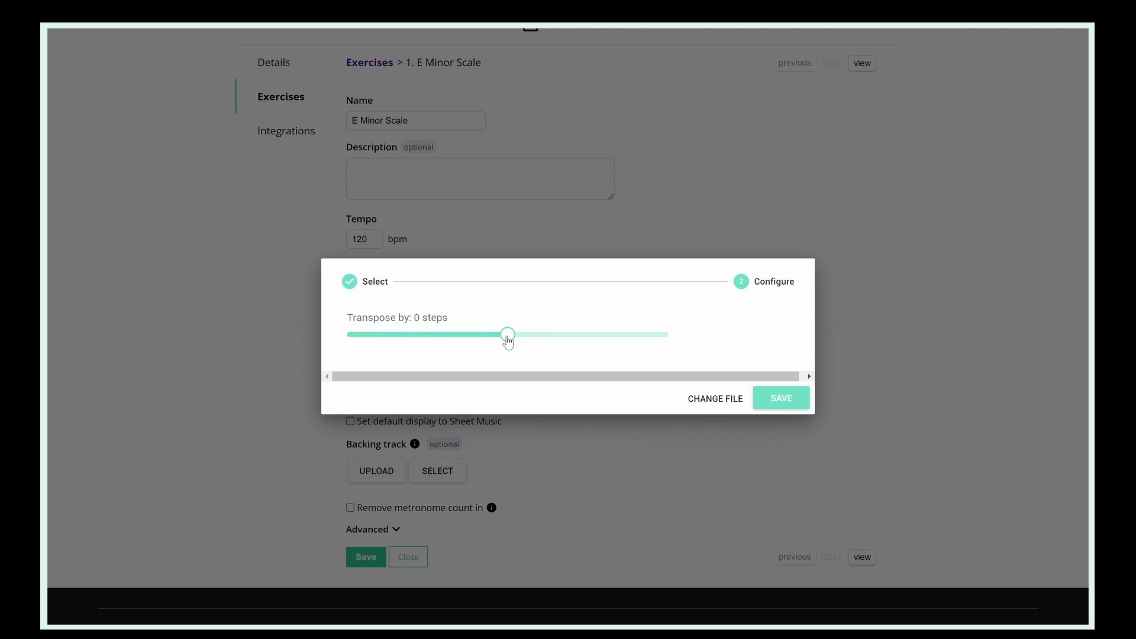
left_click(758, 407)
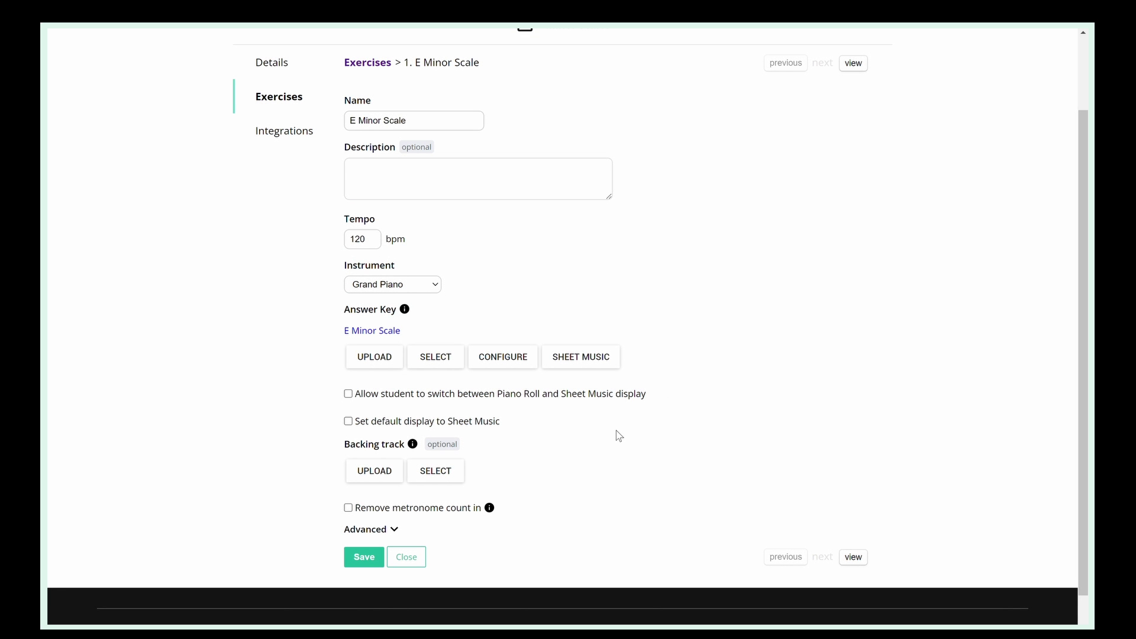
Step: Upload E Minor Scale.xml as the sheet music for the answer key and save it
scroll(612, 432, "down", 1)
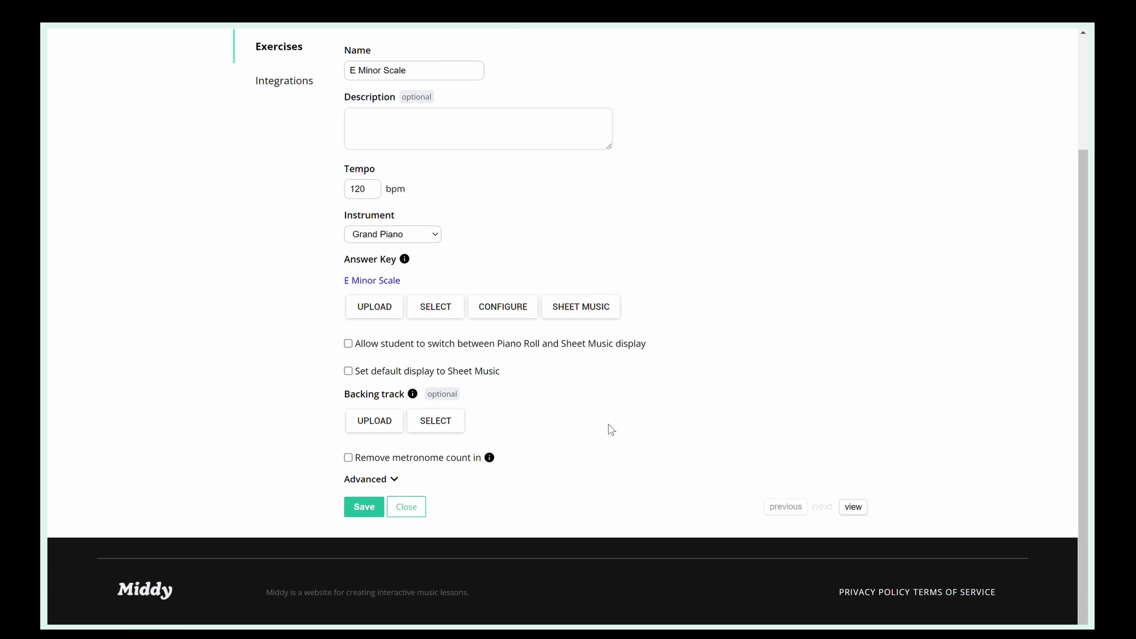
left_click(573, 312)
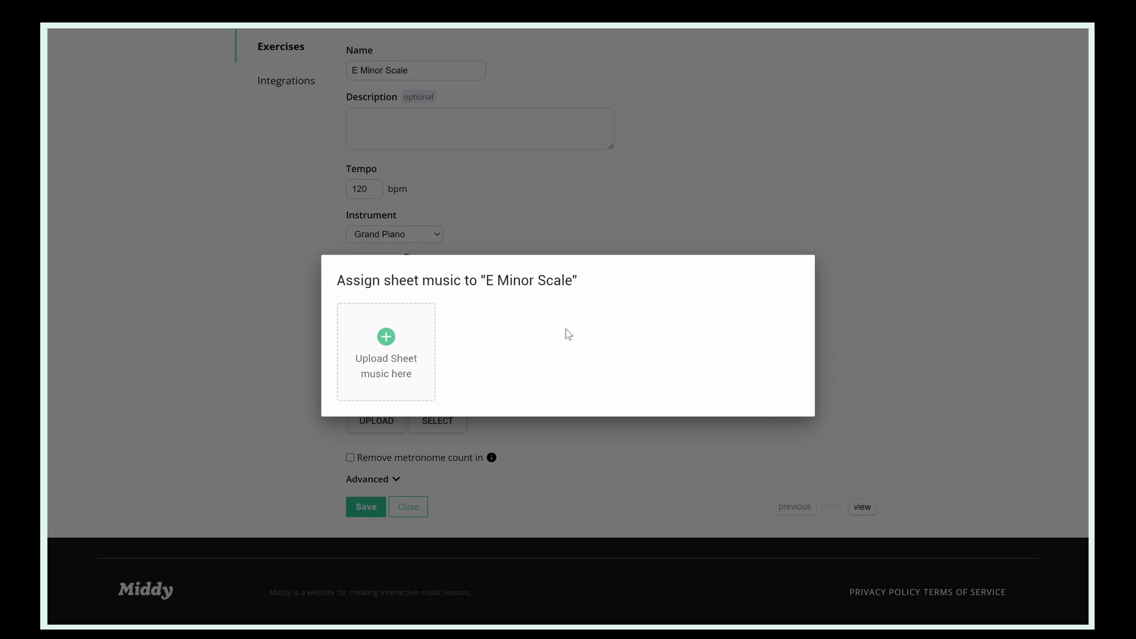
left_click(397, 363)
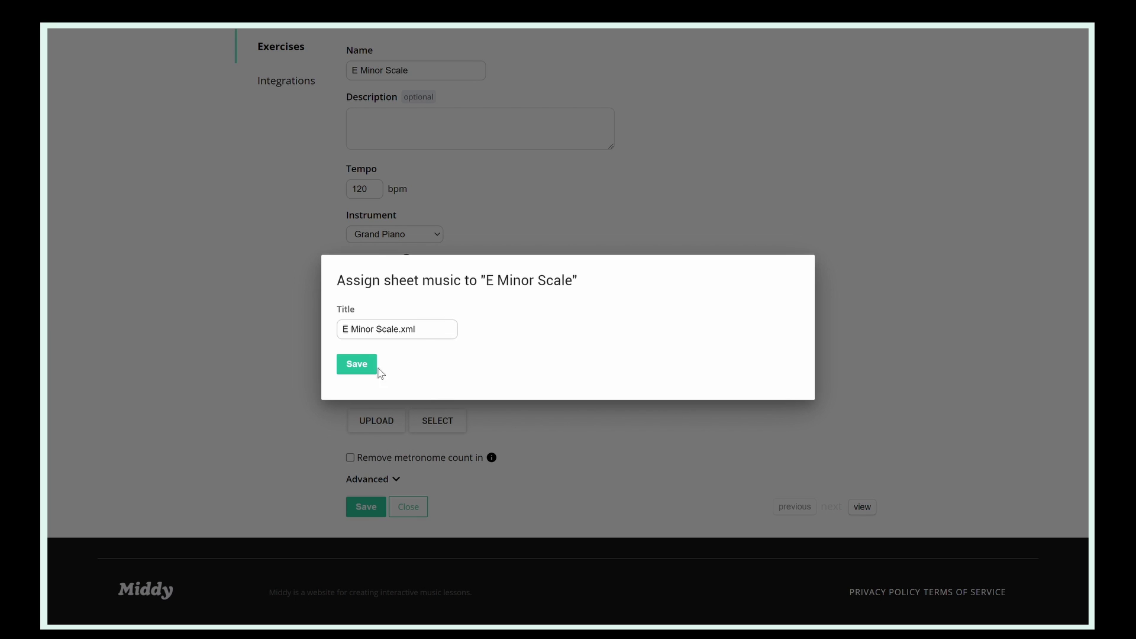
left_click(355, 363)
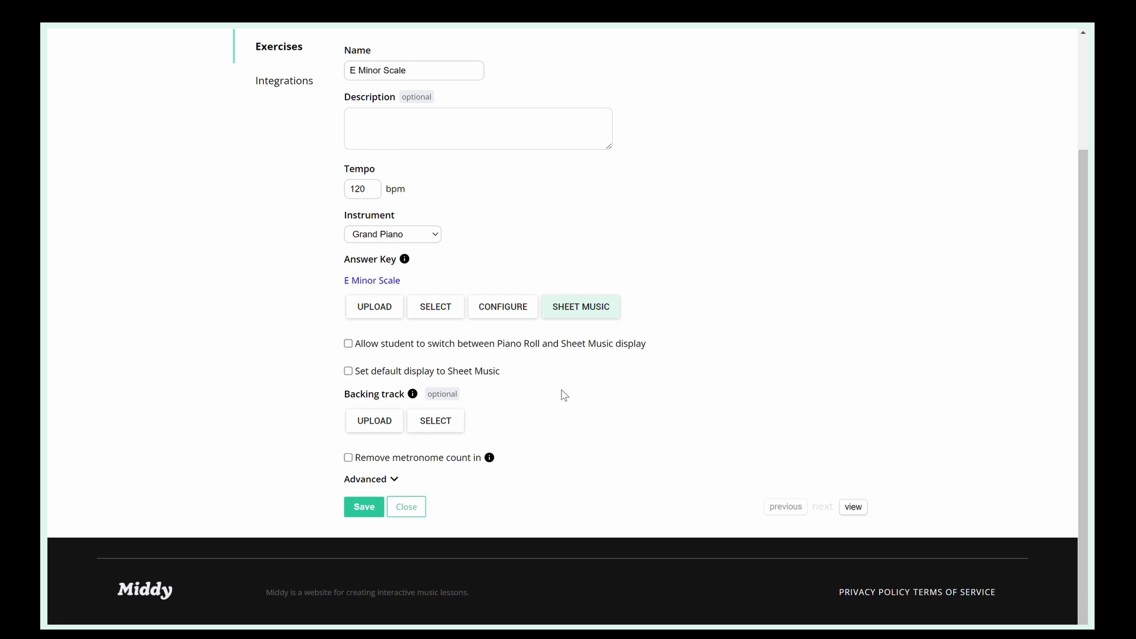
Step: Allow students to switch between Piano Roll and Sheet Music display, leaving Sheet Music off as the default display
left_click(349, 344)
left_click(348, 371)
left_click(349, 371)
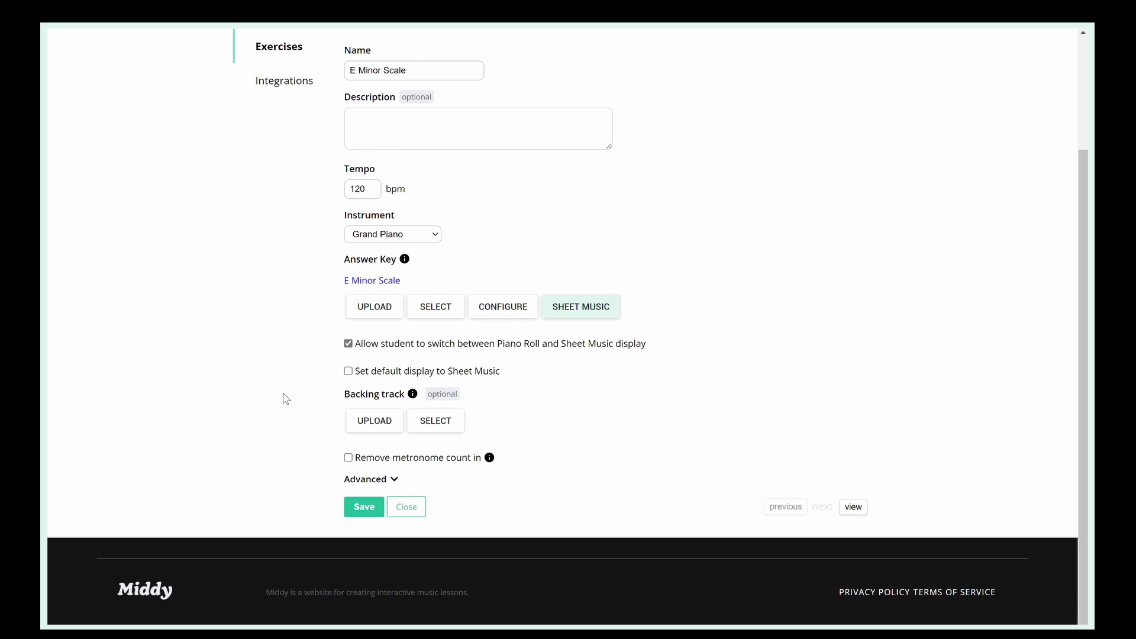
Step: Upload the backing track "Minor Scales Drum loop 1_4_4_120bpm_4 Bars.mp3" with a tempo of 120 bpm and a duration of 4 measures
left_click(380, 422)
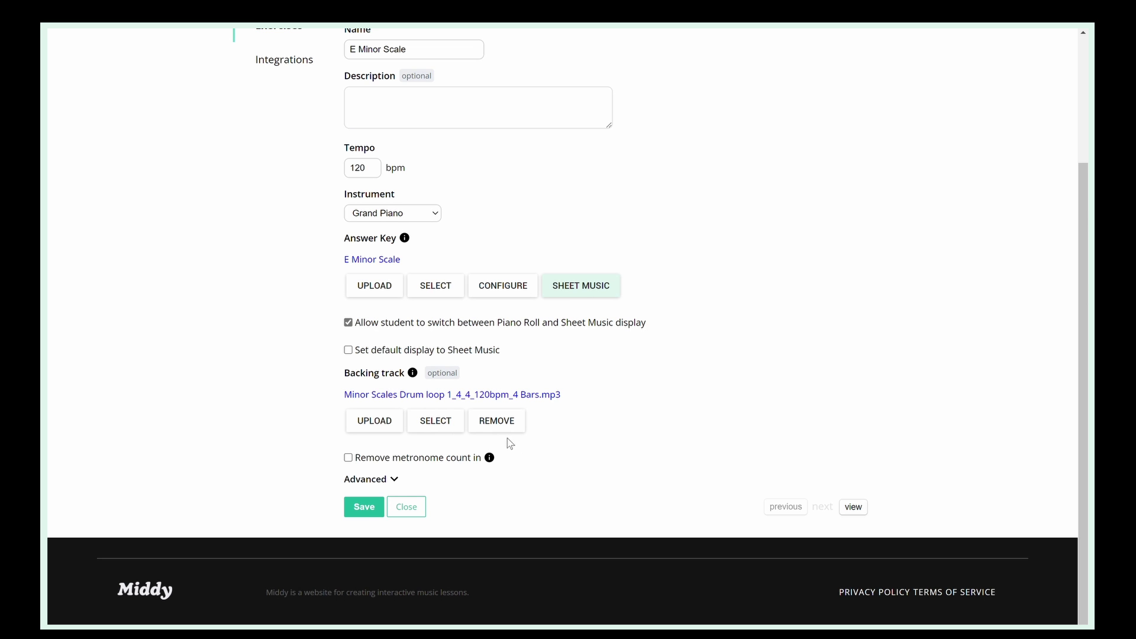
left_click(456, 423)
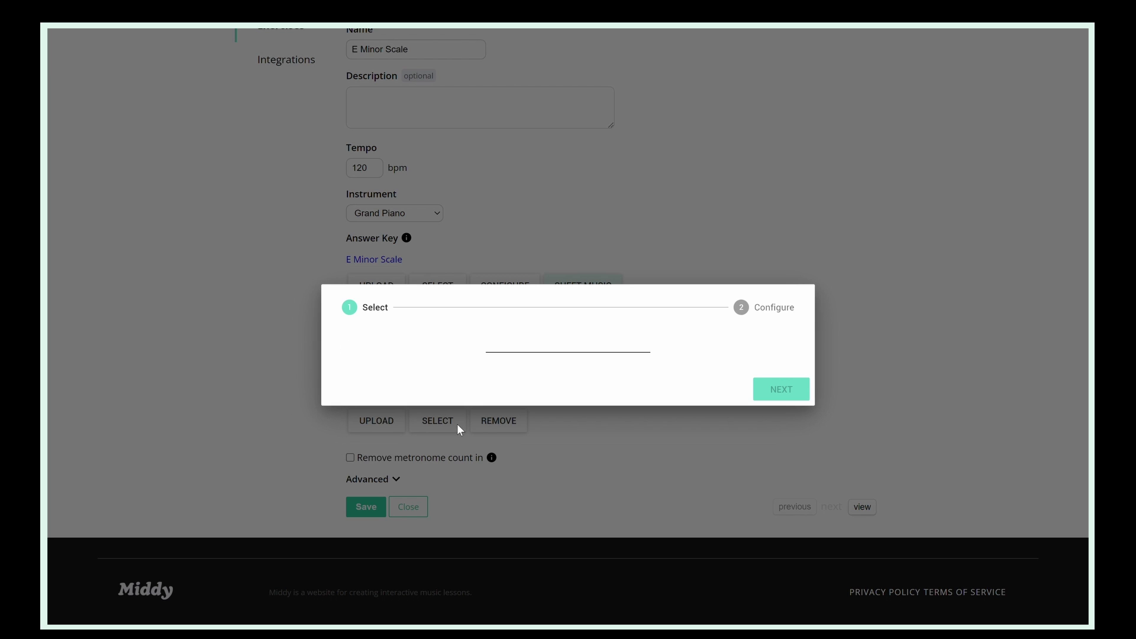
left_click(576, 515)
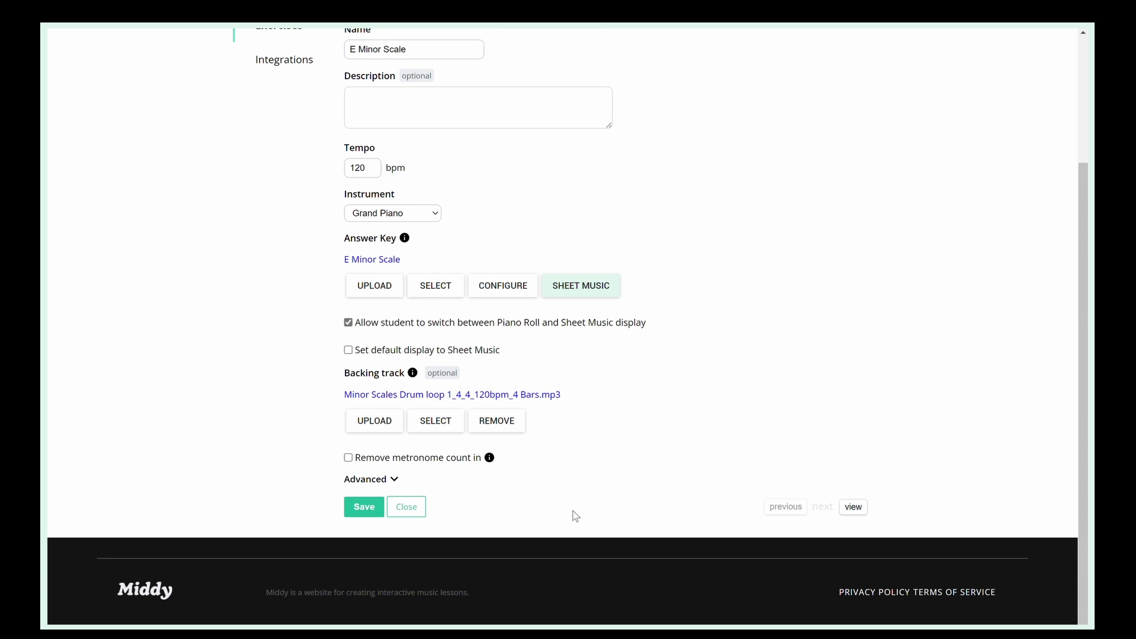
left_click(516, 425)
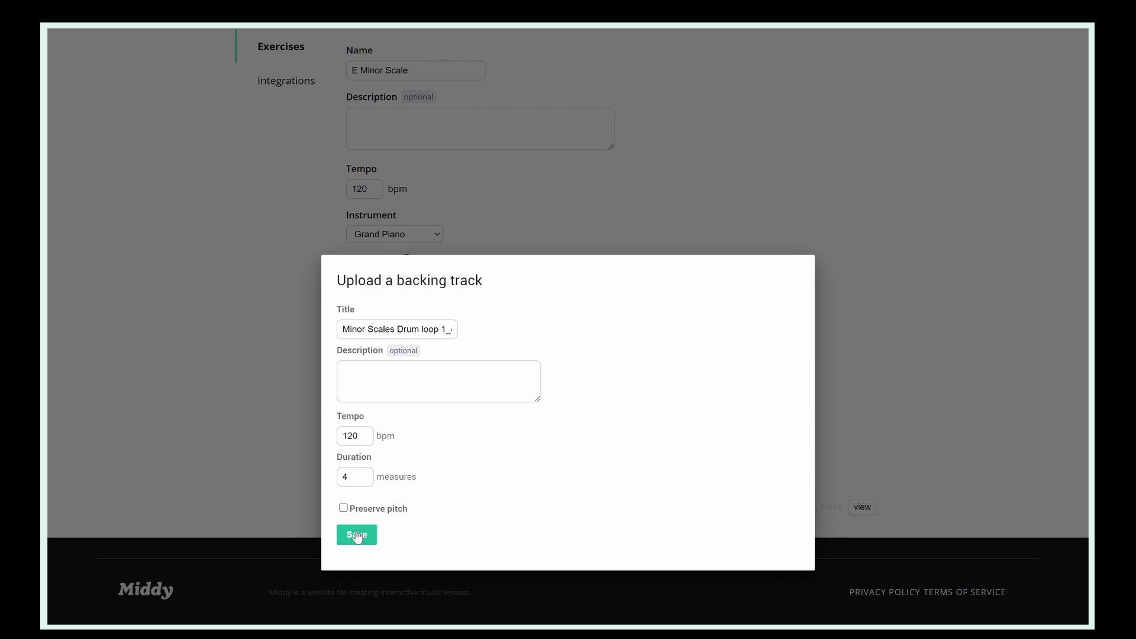
left_click(357, 536)
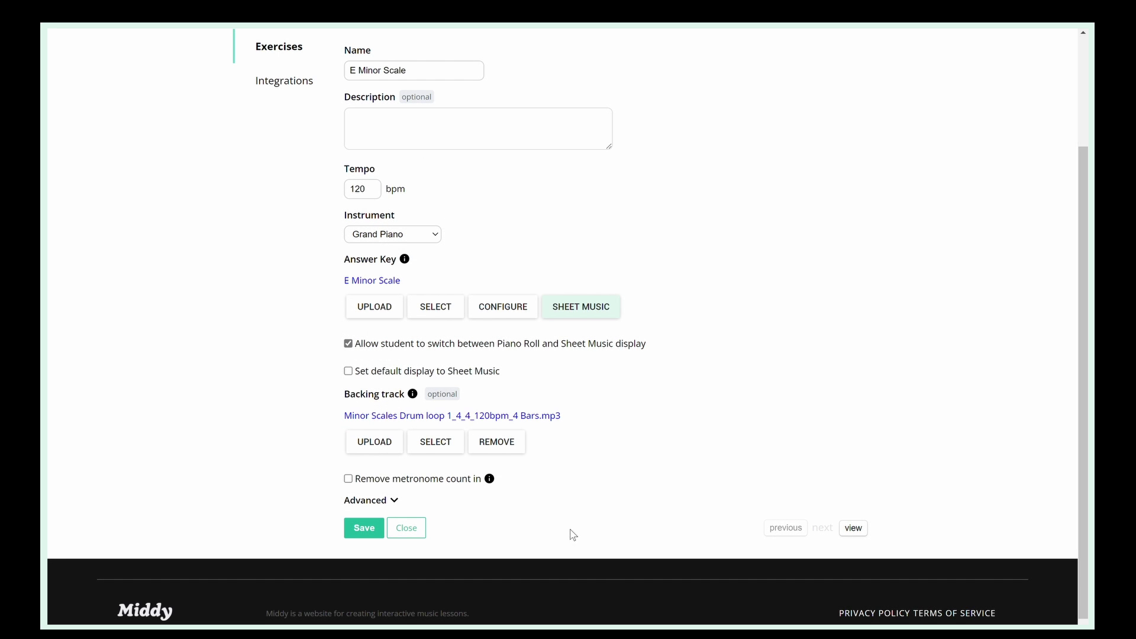
Step: Turn the removal of the metronome count-in on and back off
scroll(566, 531, "down", 1)
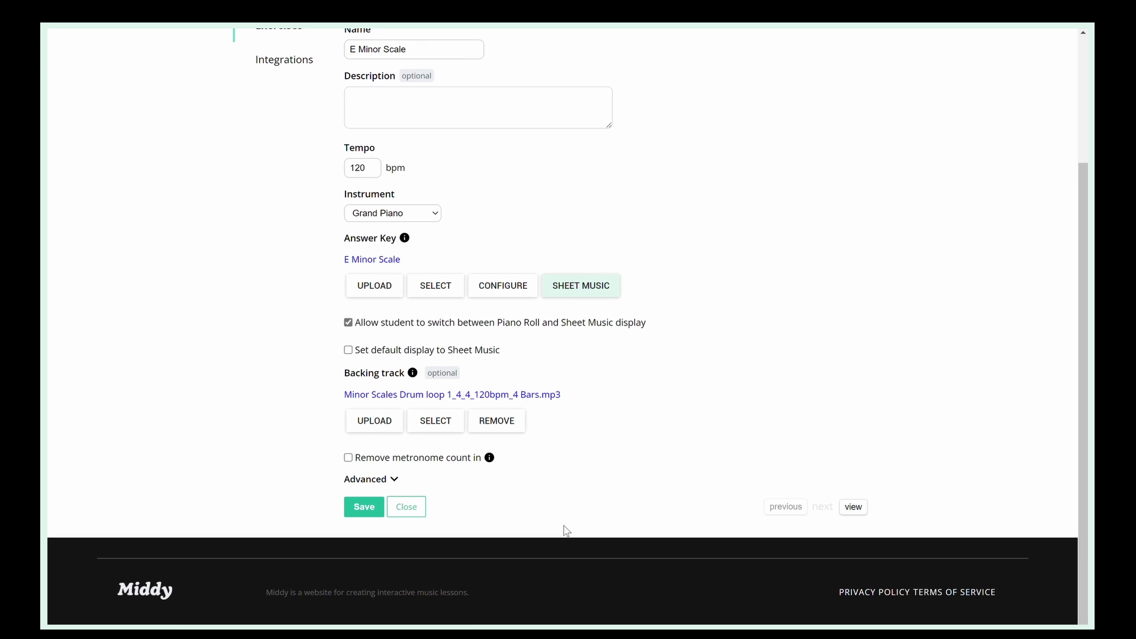
left_click(348, 457)
left_click(348, 457)
Step: Preview the E Minor Scale exercise and examine the note labels in the piano roll
left_click(853, 507)
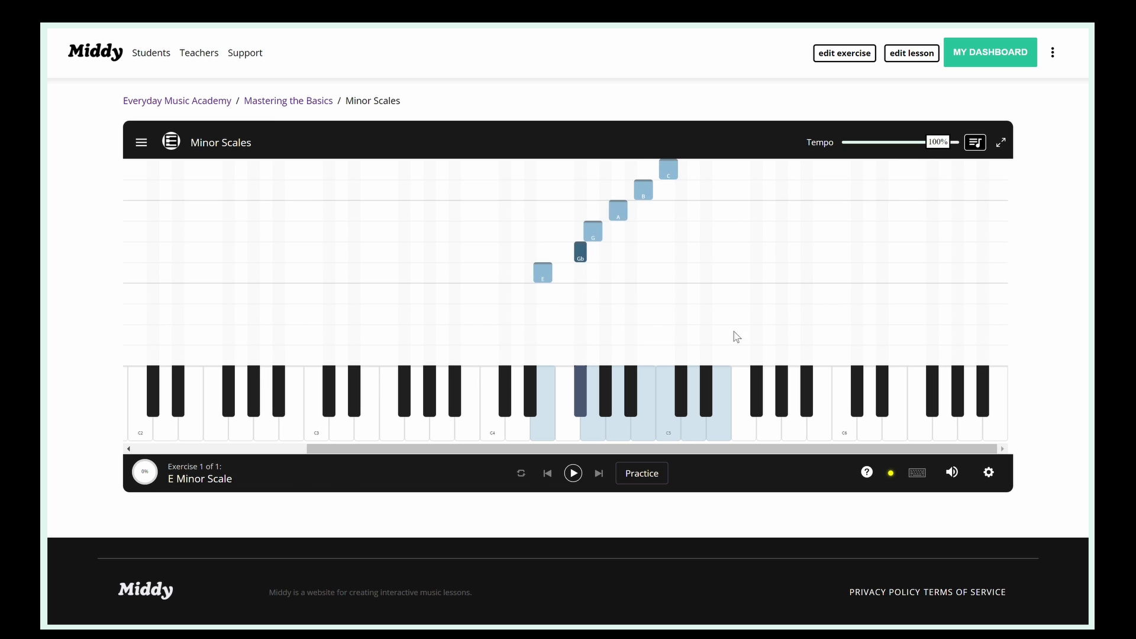
scroll(791, 319, "up", 3)
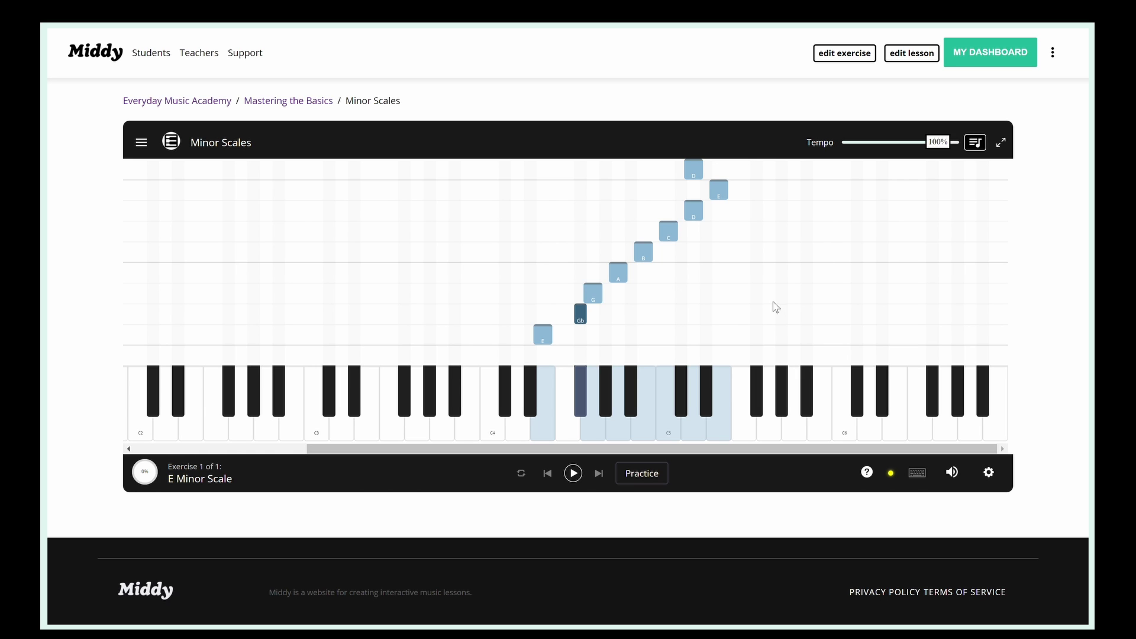
Step: Set the key signature of the answer key's MIDI file to root E with its mode, save it, and preview the exercise again
left_click(837, 56)
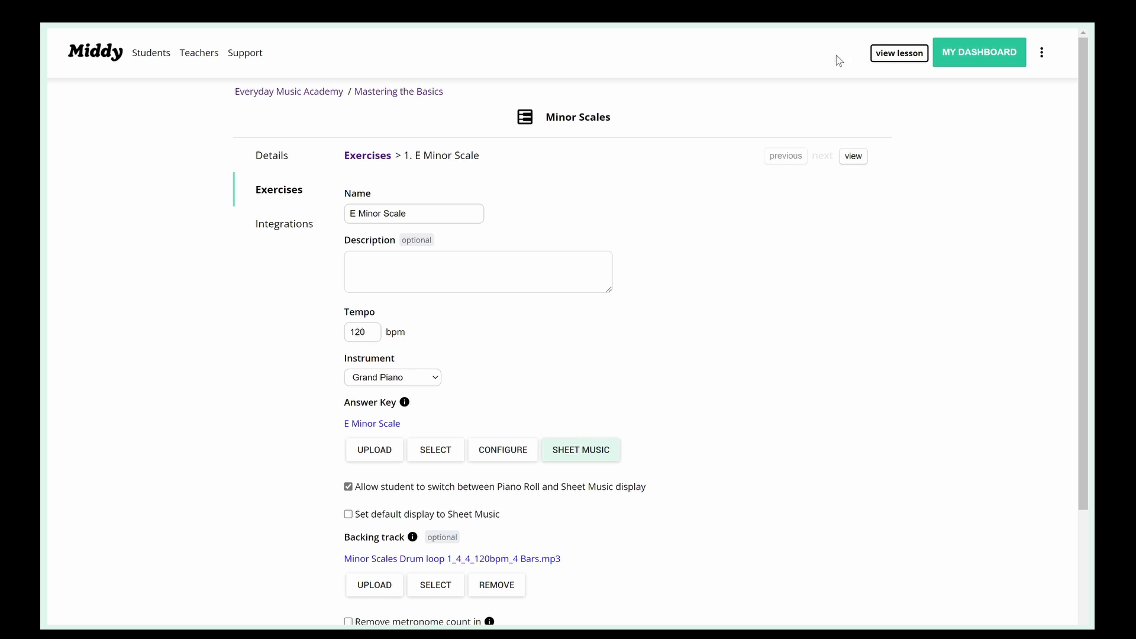
scroll(715, 399, "down", 3)
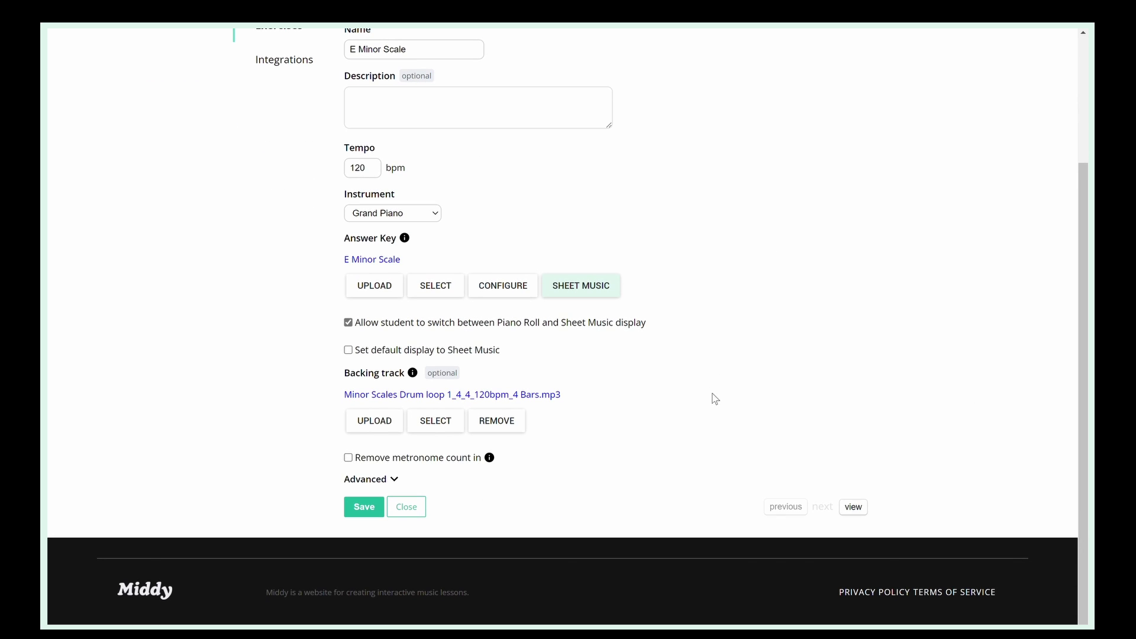
left_click(399, 261)
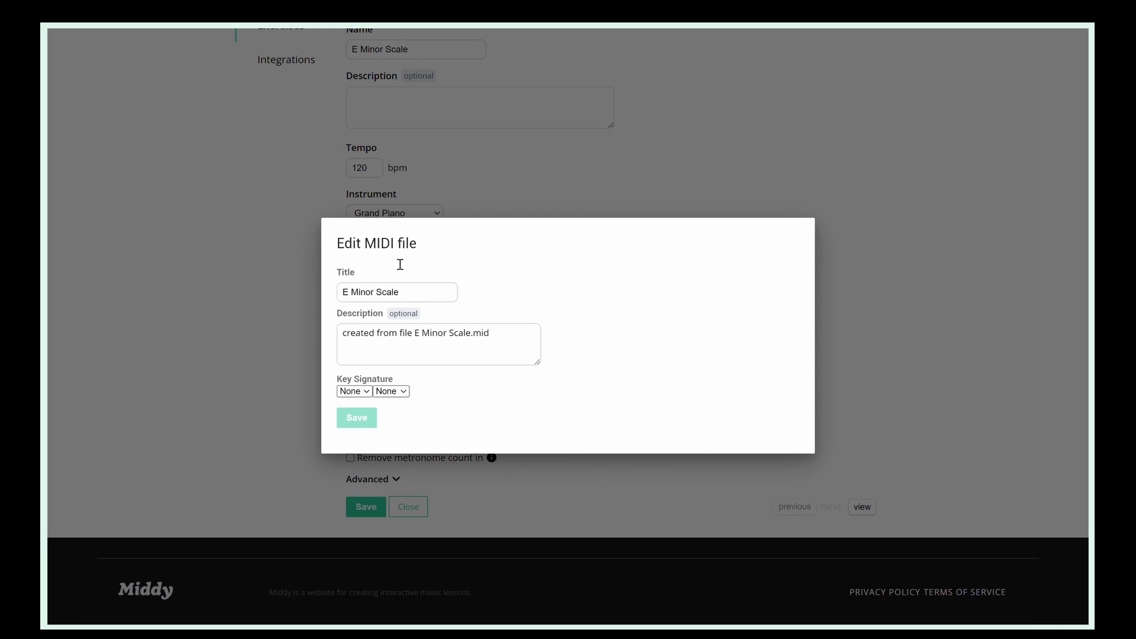
left_click(362, 391)
left_click(372, 438)
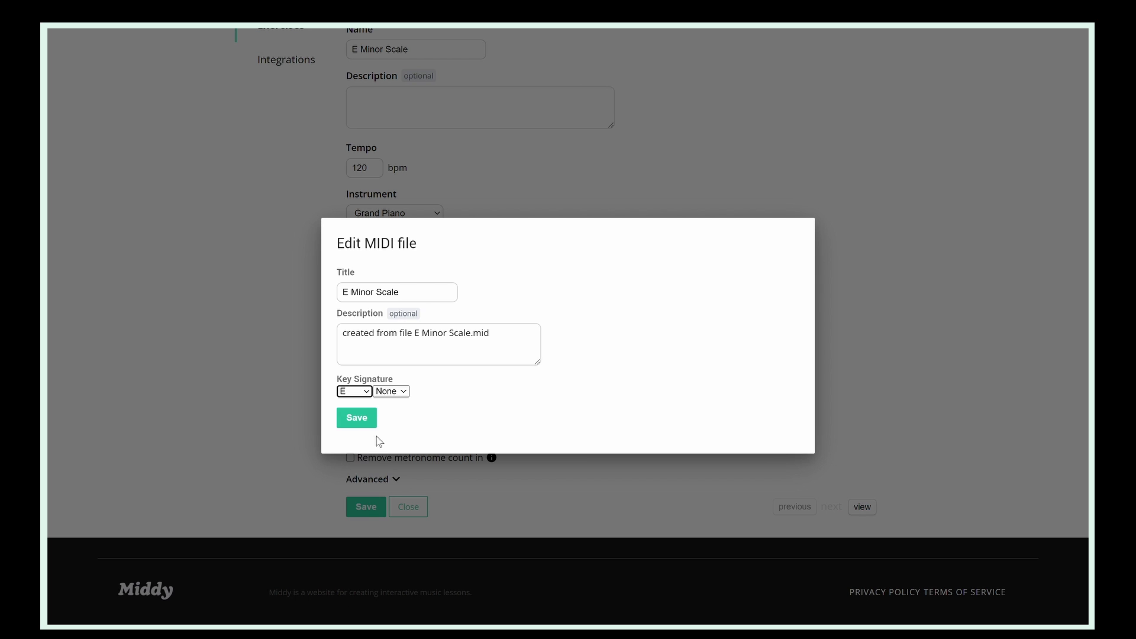
left_click(391, 394)
left_click(387, 413)
left_click(359, 424)
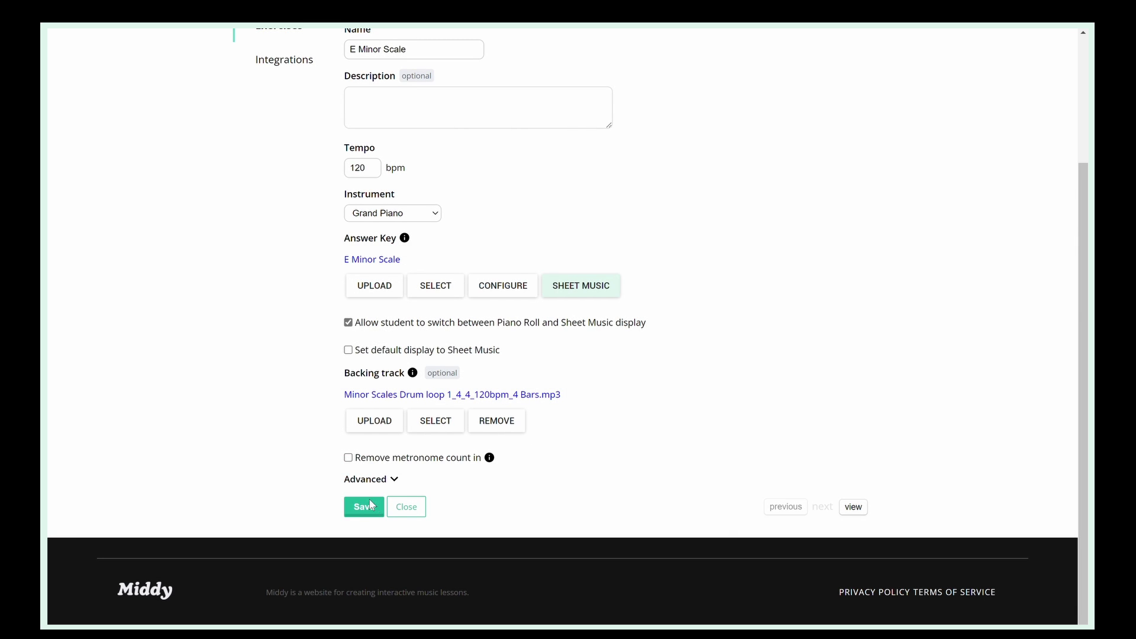
left_click(853, 506)
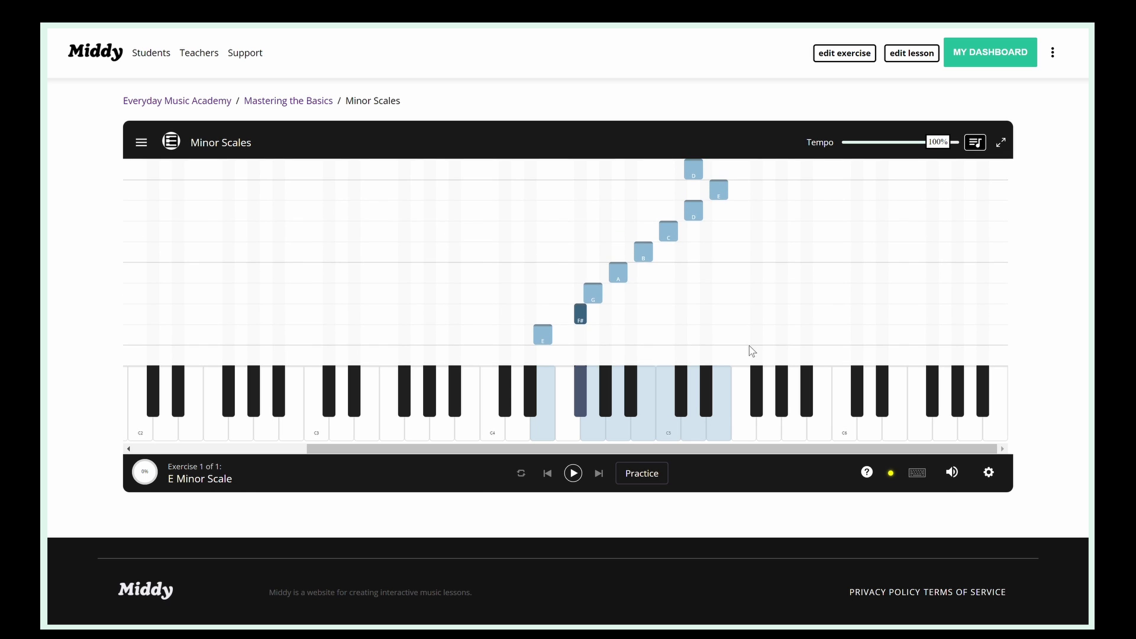